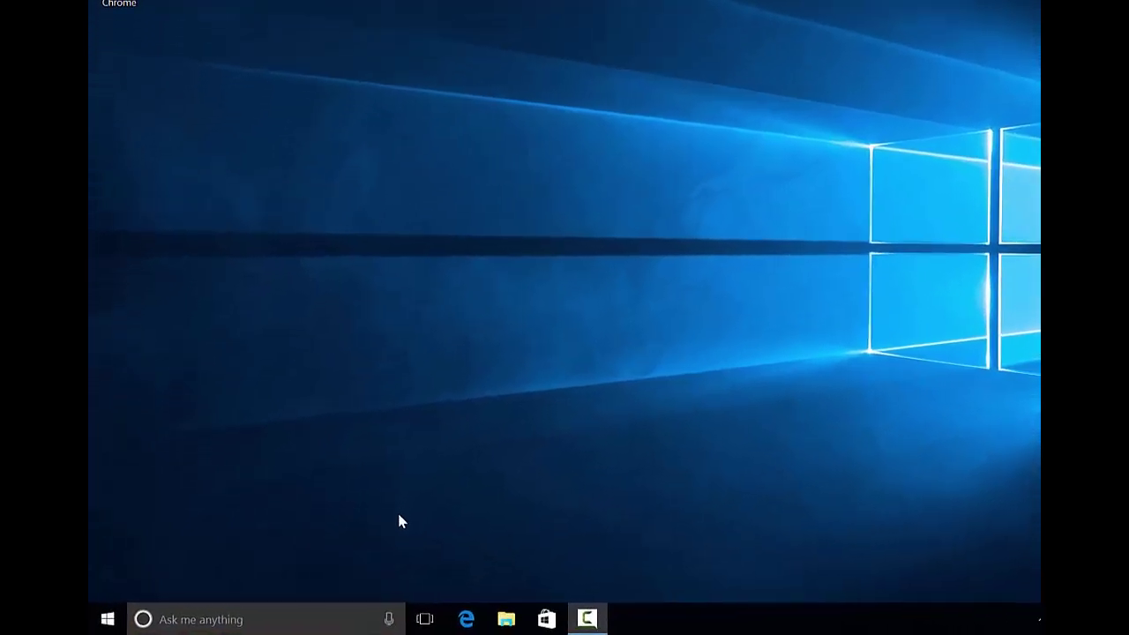
- Search Windows for 'backup and rest' and open Backup and Restore (Windows 7)
{"action": "left_click", "coordinate": [269, 618]}
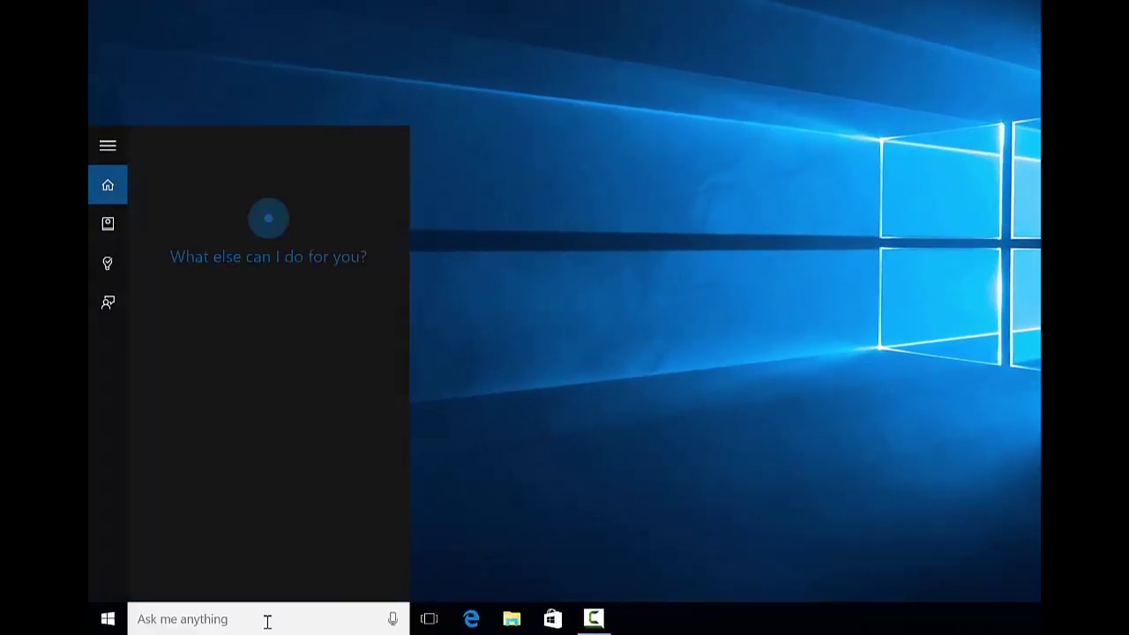
{"action": "type", "text": "backup and"}
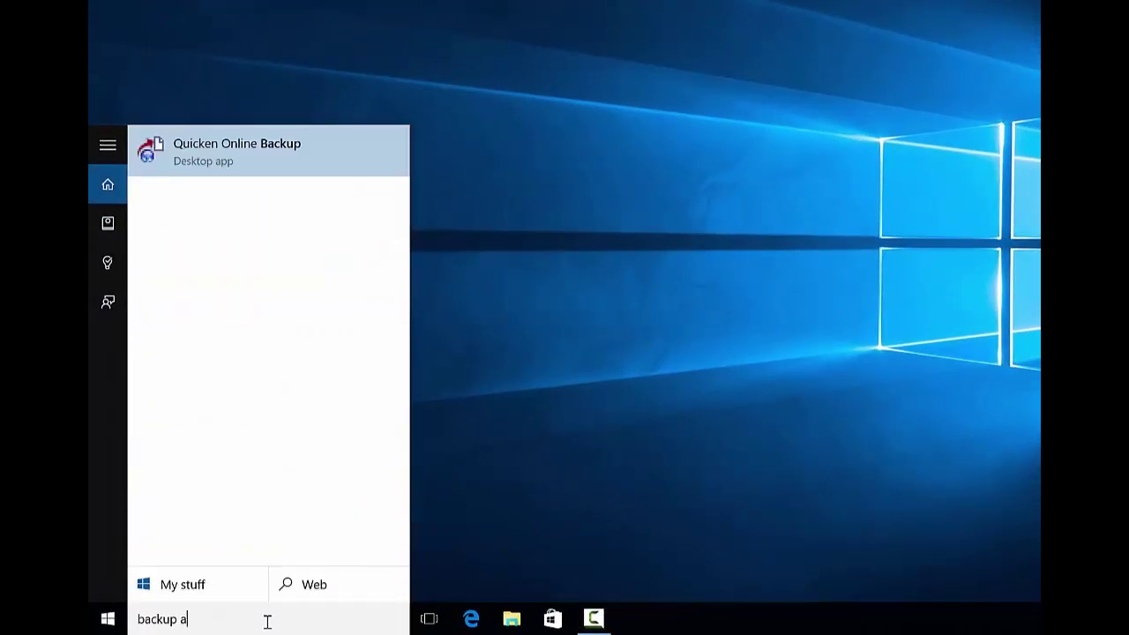
{"action": "type", "text": " rest"}
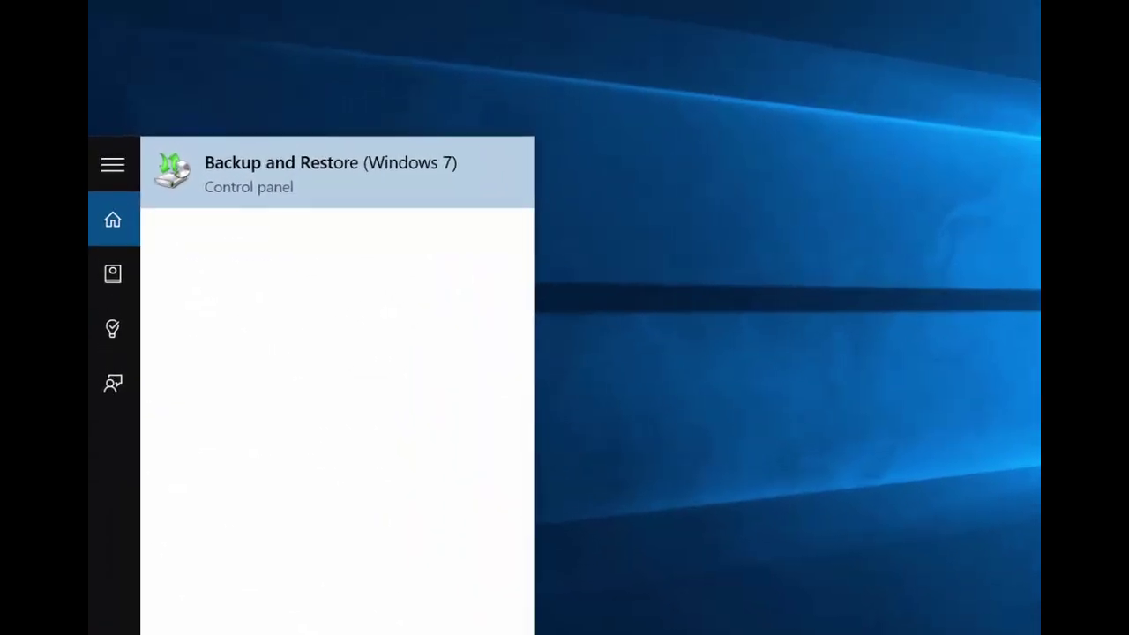
{"action": "left_click", "coordinate": [312, 170]}
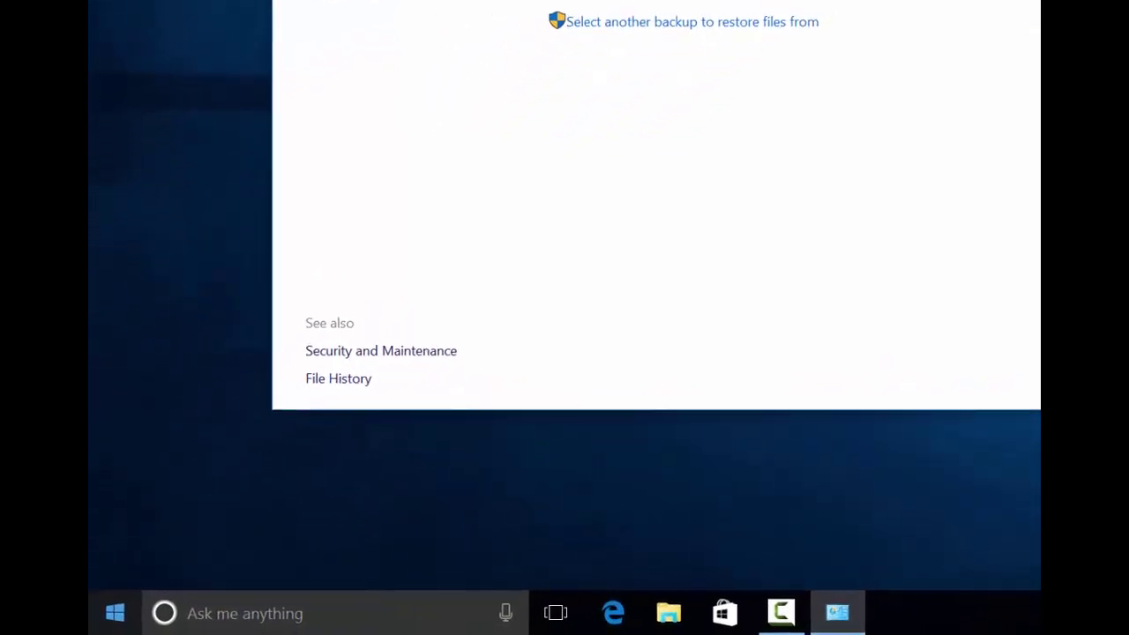
{"action": "key", "text": "super+x"}
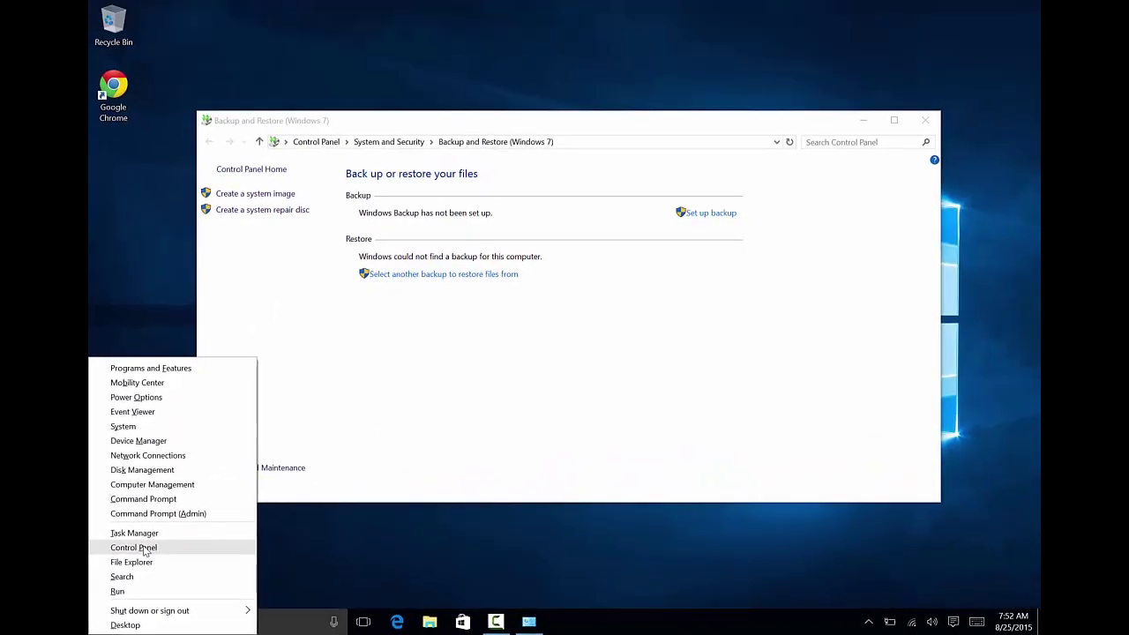
{"action": "left_click", "coordinate": [143, 548]}
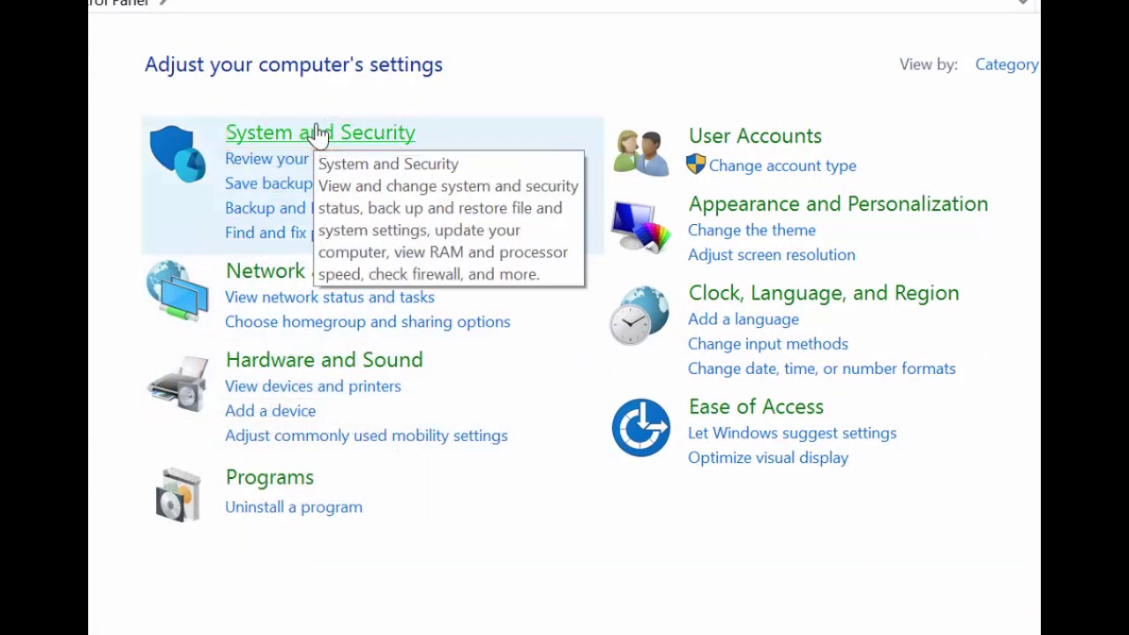
{"action": "left_click", "coordinate": [319, 132]}
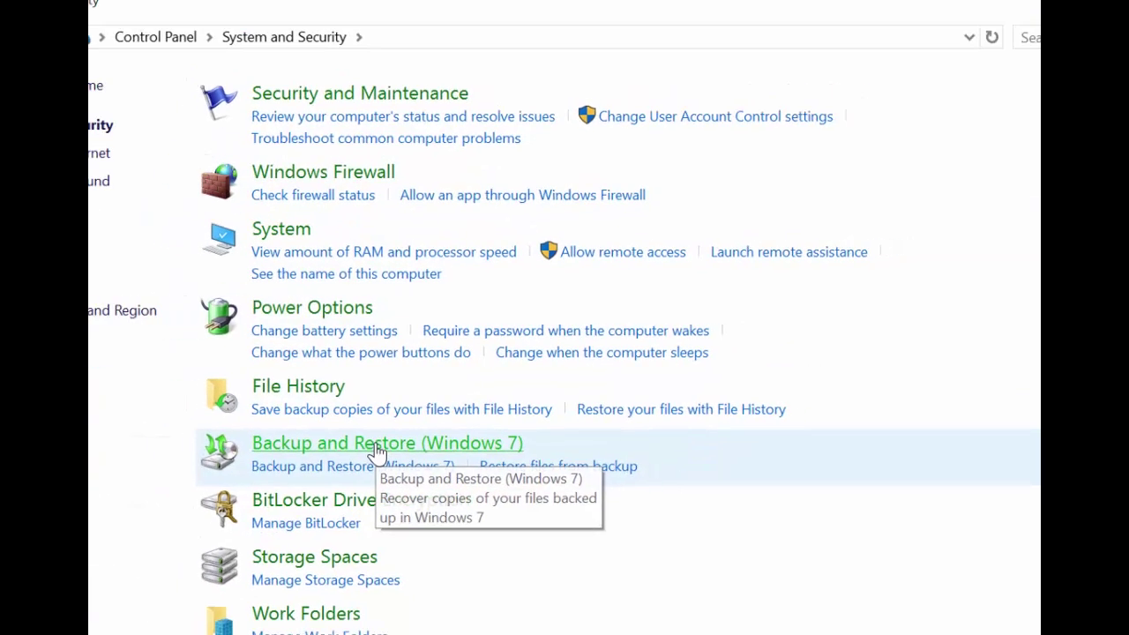
{"action": "left_click", "coordinate": [362, 459]}
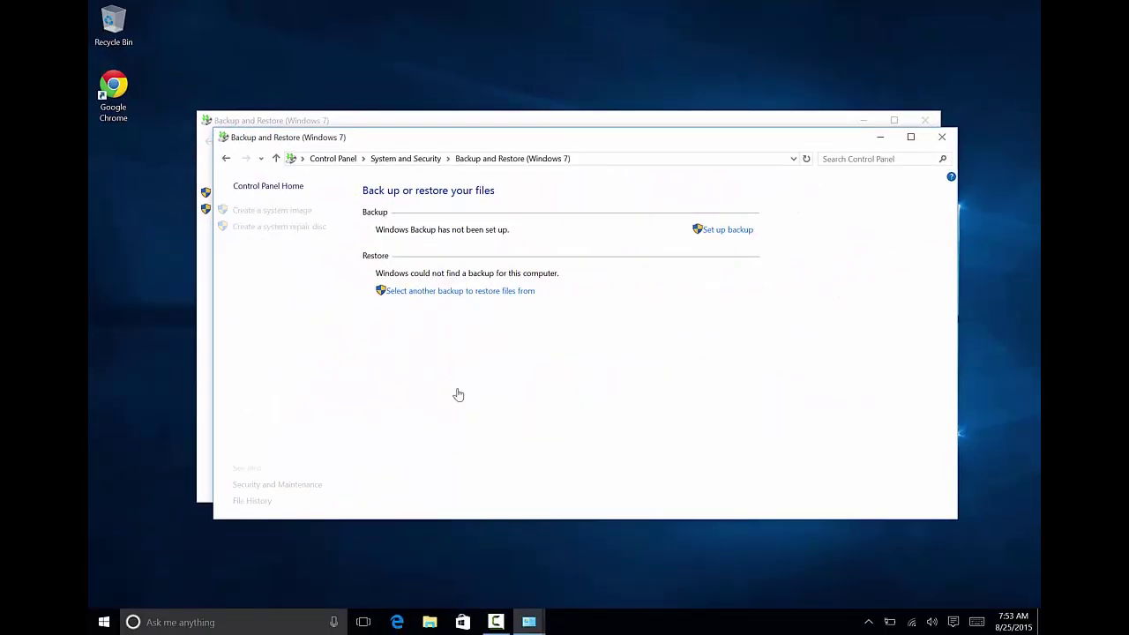
{"action": "left_click", "coordinate": [941, 137]}
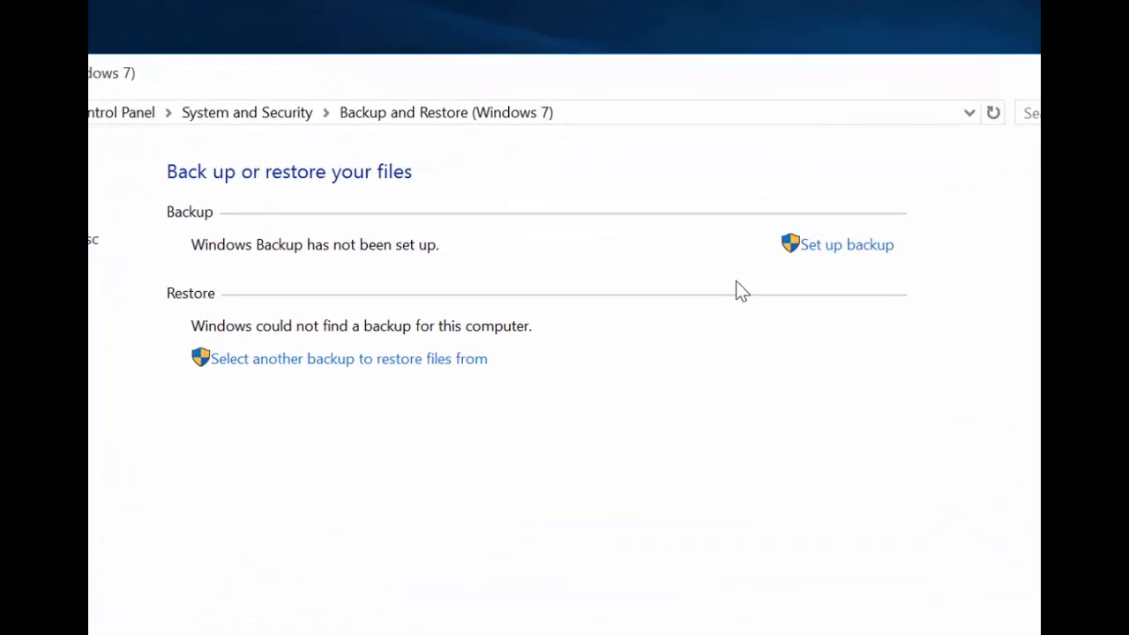
- Begin Set up backup with External HD (D:) as the backup destination
{"action": "left_click", "coordinate": [850, 251]}
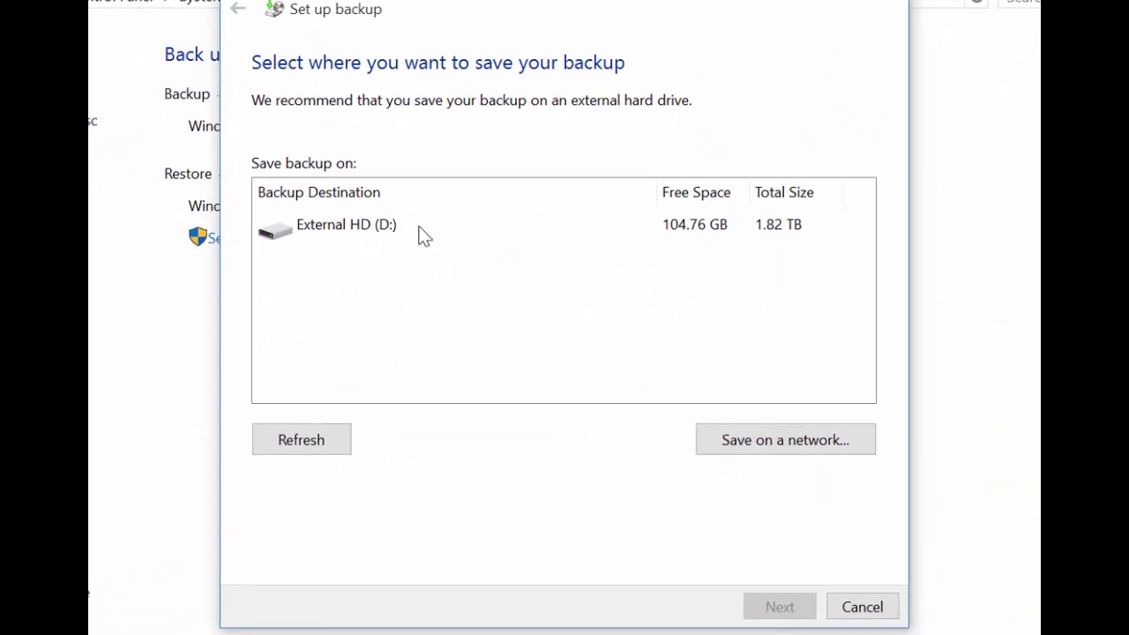
{"action": "left_click", "coordinate": [361, 235]}
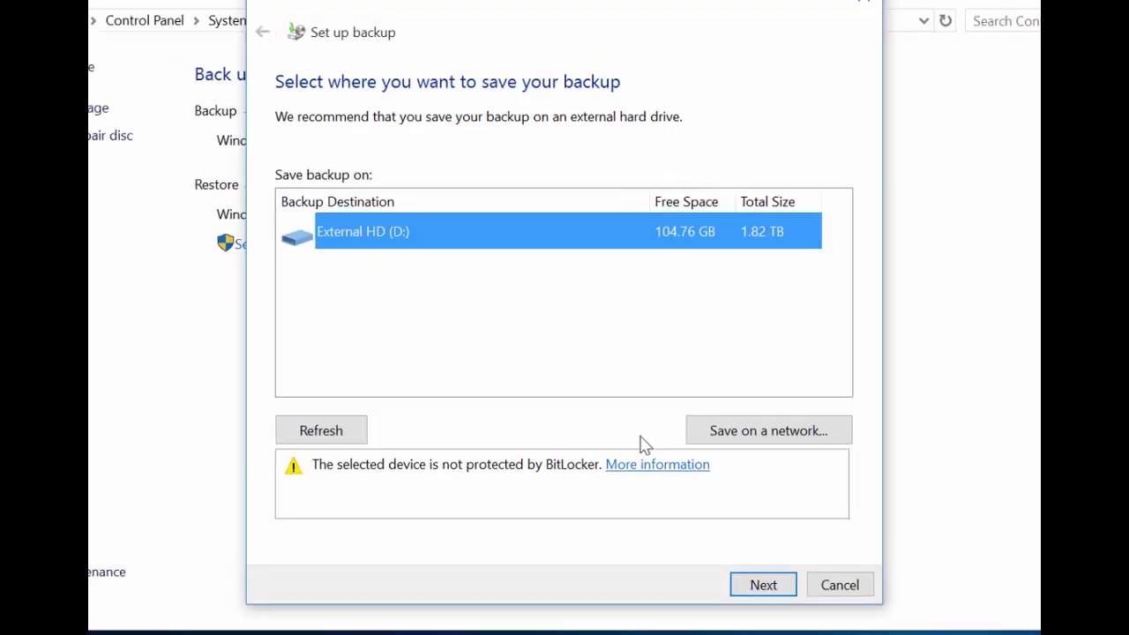
{"action": "left_click", "coordinate": [763, 585]}
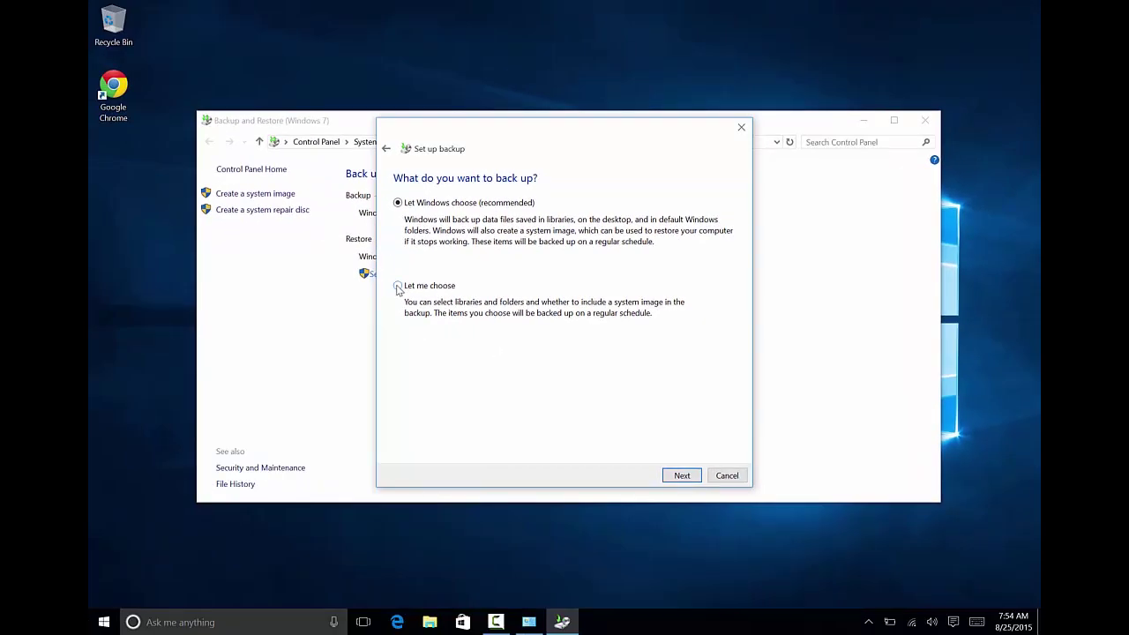
- Choose 'Let me choose' and expand the main user's library list
{"action": "left_click", "coordinate": [398, 287]}
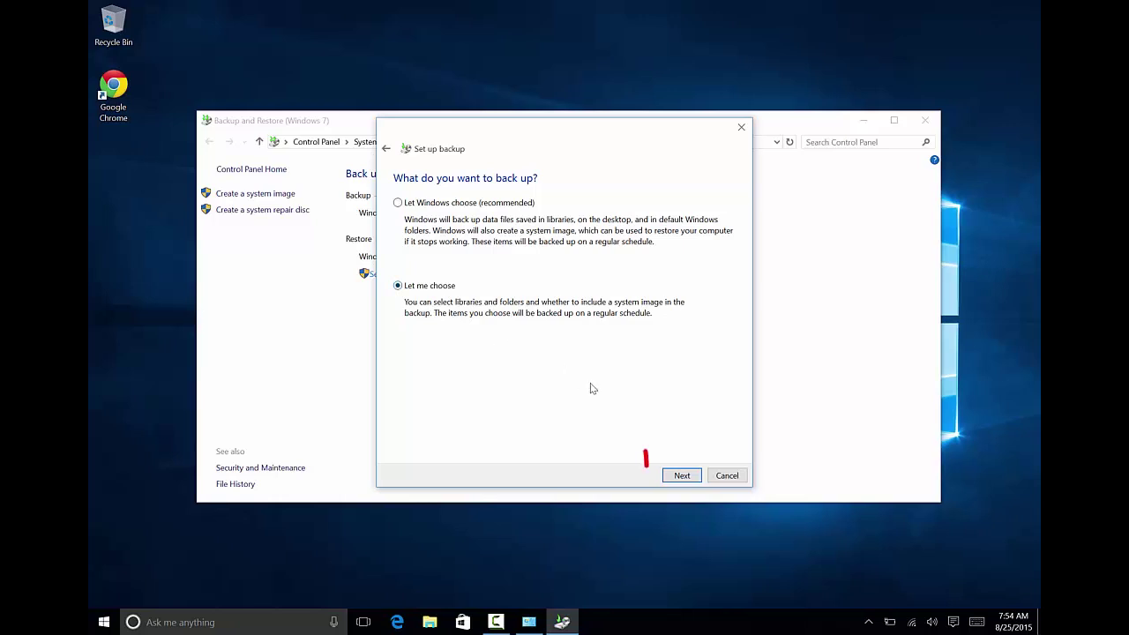
{"action": "left_click", "coordinate": [682, 476]}
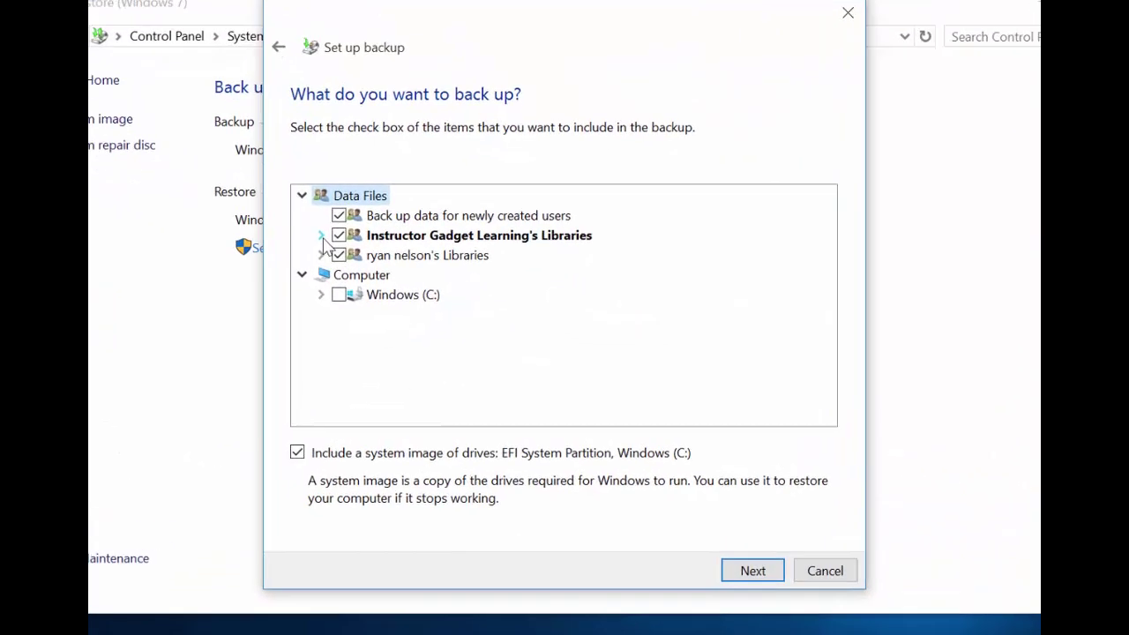
{"action": "left_click", "coordinate": [383, 256]}
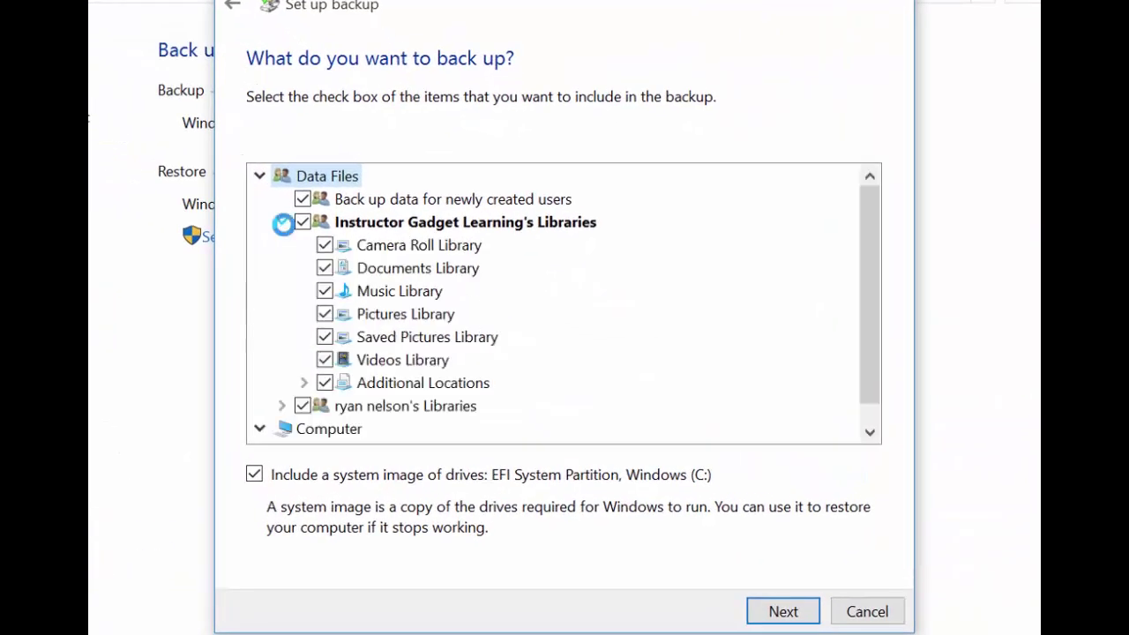
{"action": "left_click", "coordinate": [282, 224]}
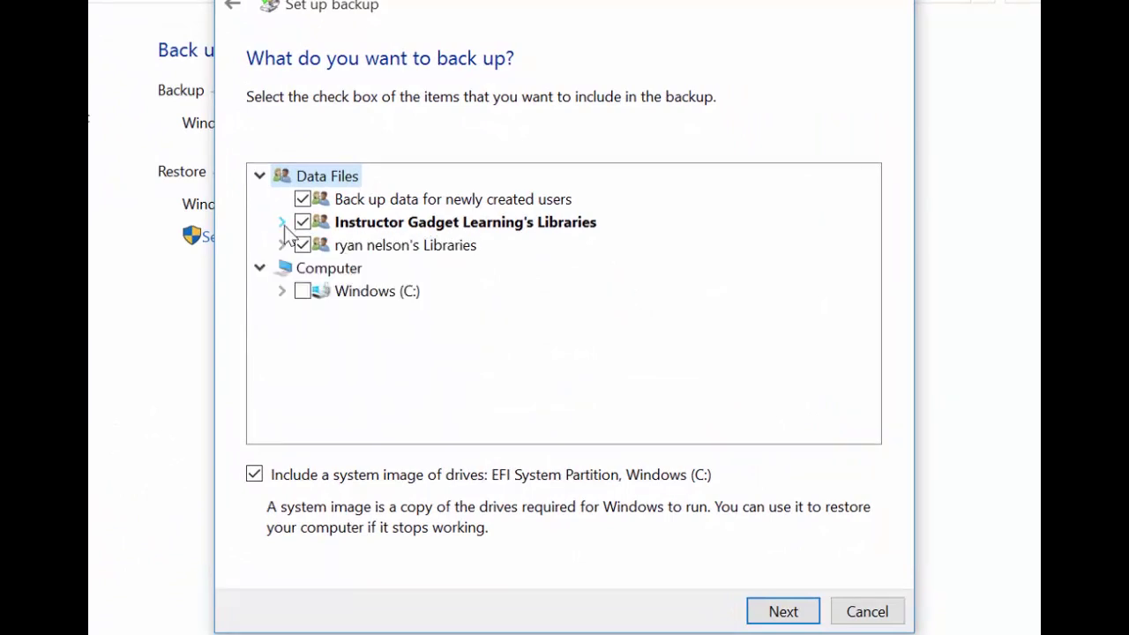
{"action": "left_click", "coordinate": [281, 224]}
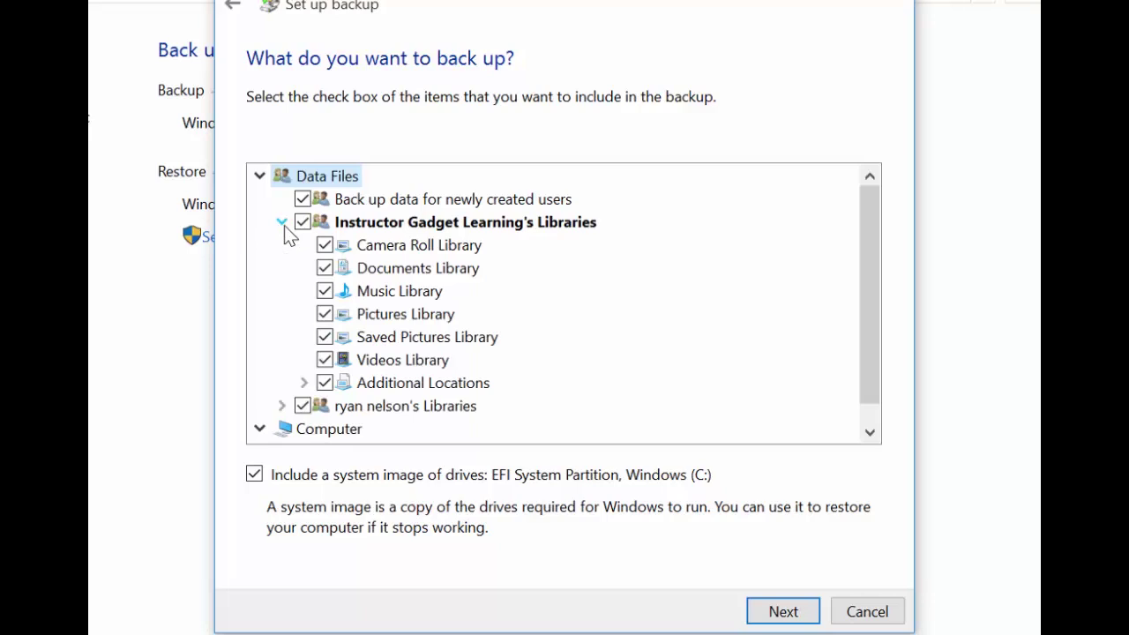
- Exclude Saved Pictures, the other user's libraries and Additional Locations, keeping Music Library
{"action": "left_click", "coordinate": [324, 292]}
{"action": "left_click", "coordinate": [325, 292]}
{"action": "left_click", "coordinate": [324, 337]}
{"action": "left_click", "coordinate": [303, 406]}
{"action": "left_click", "coordinate": [325, 383]}
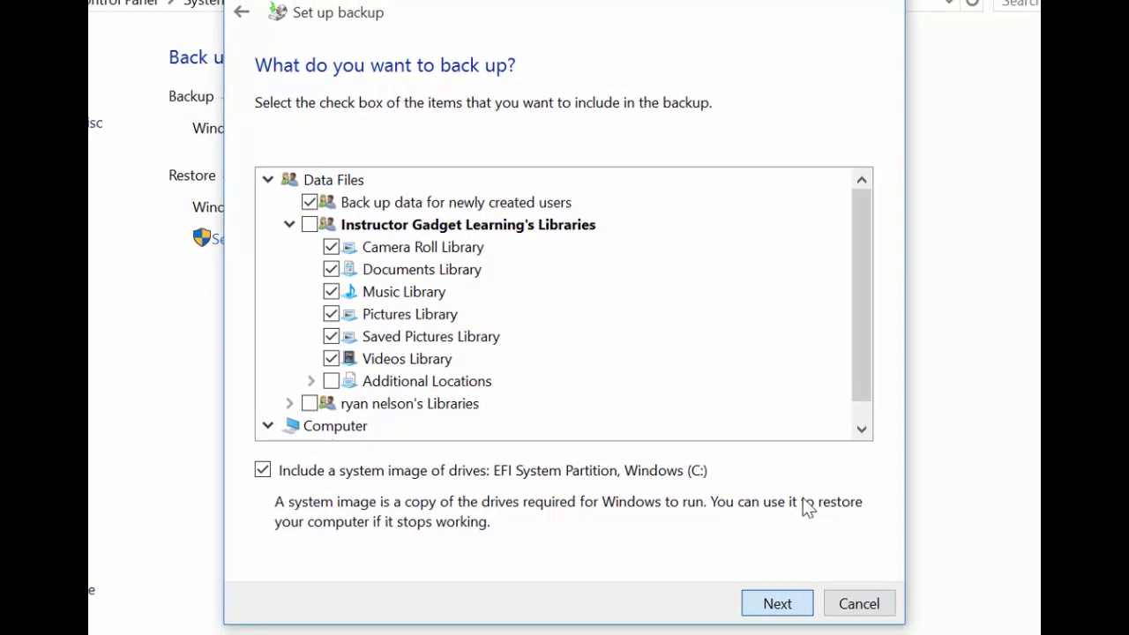
- Advance to the review page showing External HD (D:) and Sunday 7:00 PM
{"action": "key", "text": "Return"}
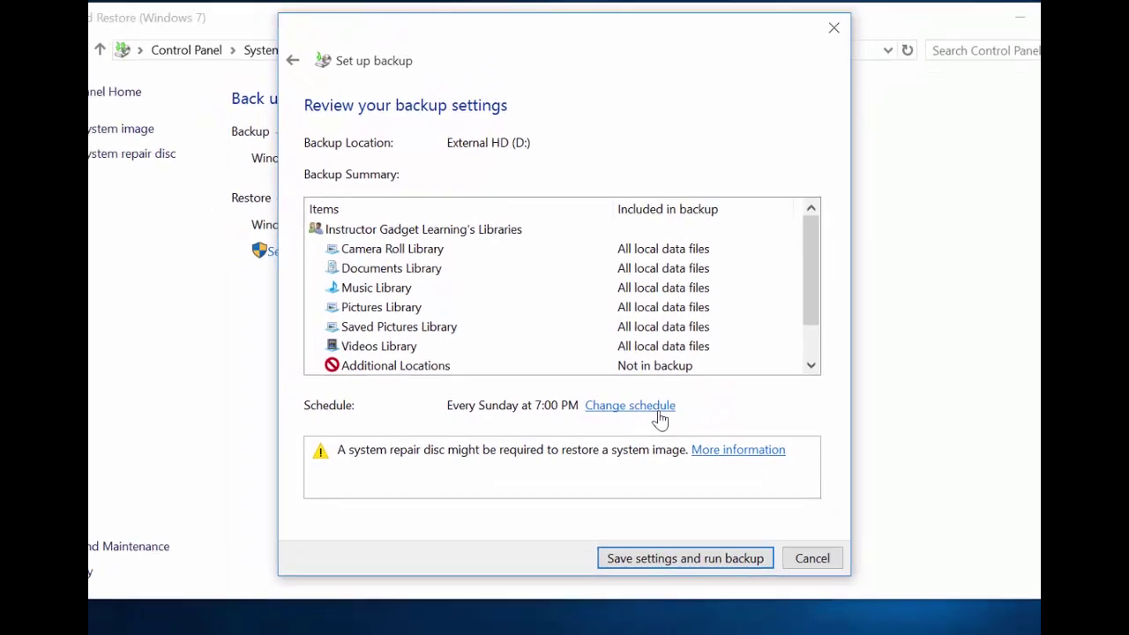
- Keep scheduled backups on, Weekly every Sunday at 7:00 PM, and confirm the schedule
{"action": "left_click", "coordinate": [654, 406]}
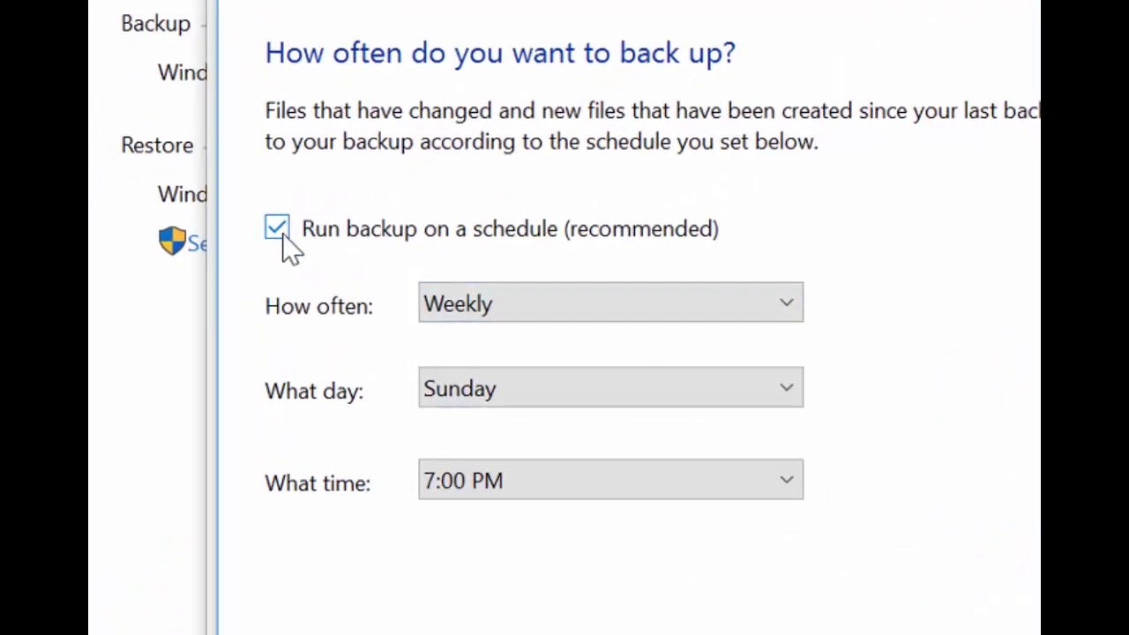
{"action": "left_click", "coordinate": [290, 249]}
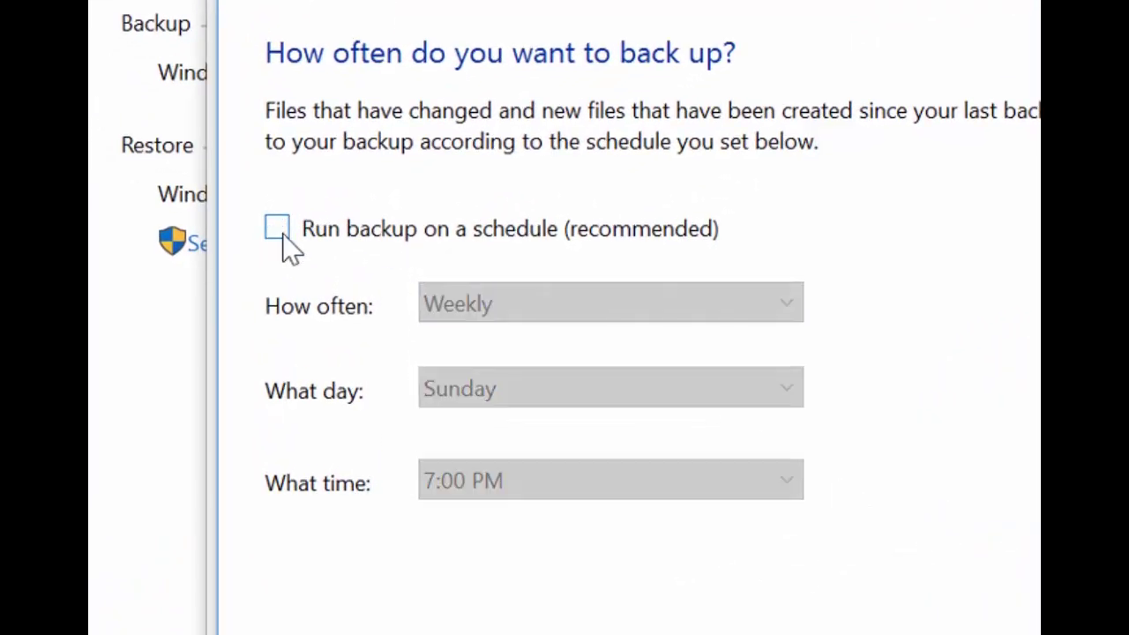
{"action": "left_click", "coordinate": [284, 245]}
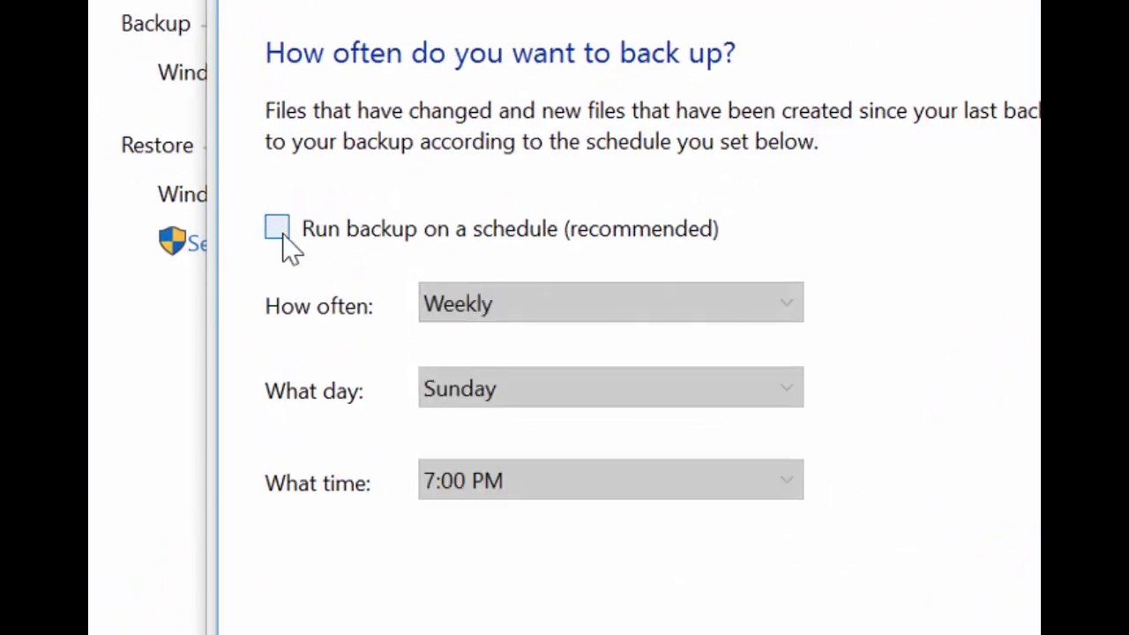
{"action": "left_click", "coordinate": [564, 311]}
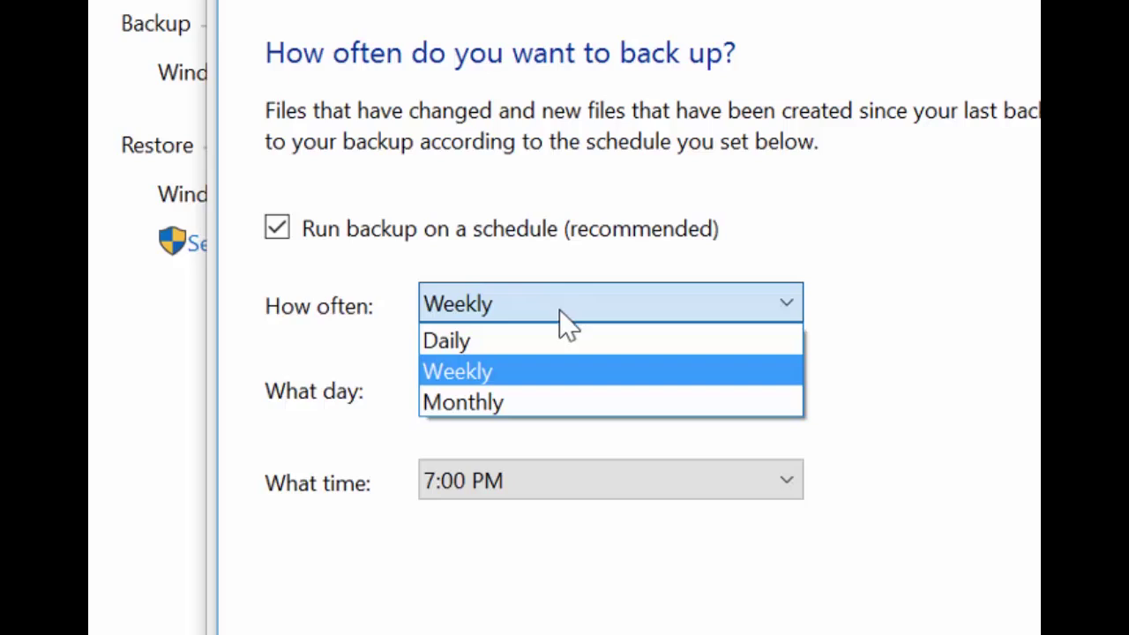
{"action": "left_click", "coordinate": [511, 342]}
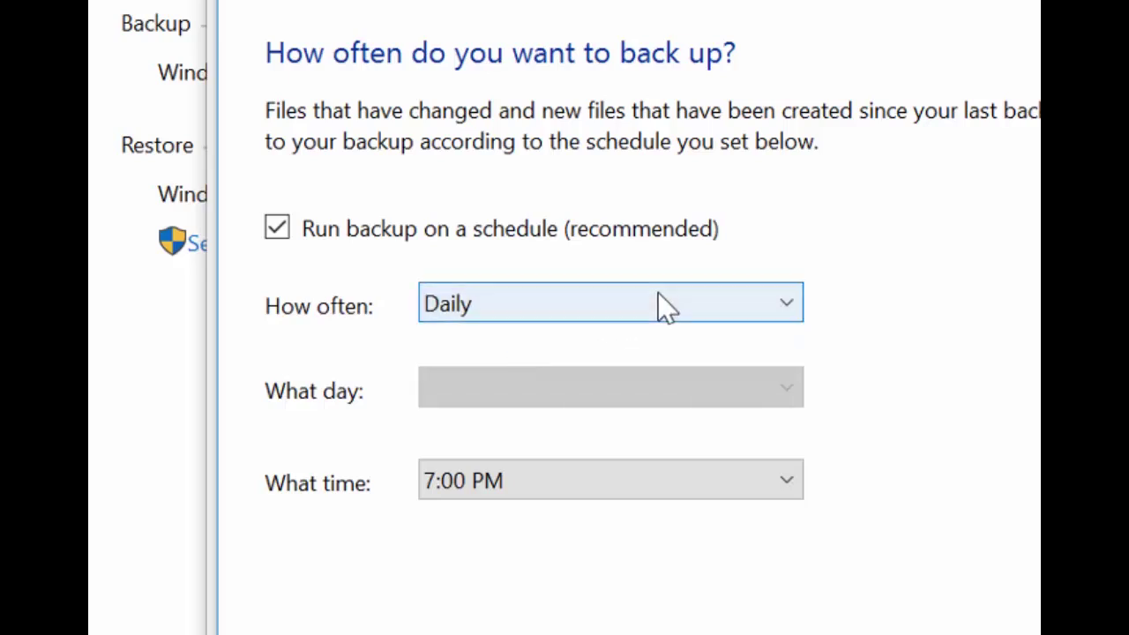
{"action": "left_click", "coordinate": [653, 305]}
{"action": "left_click", "coordinate": [525, 363]}
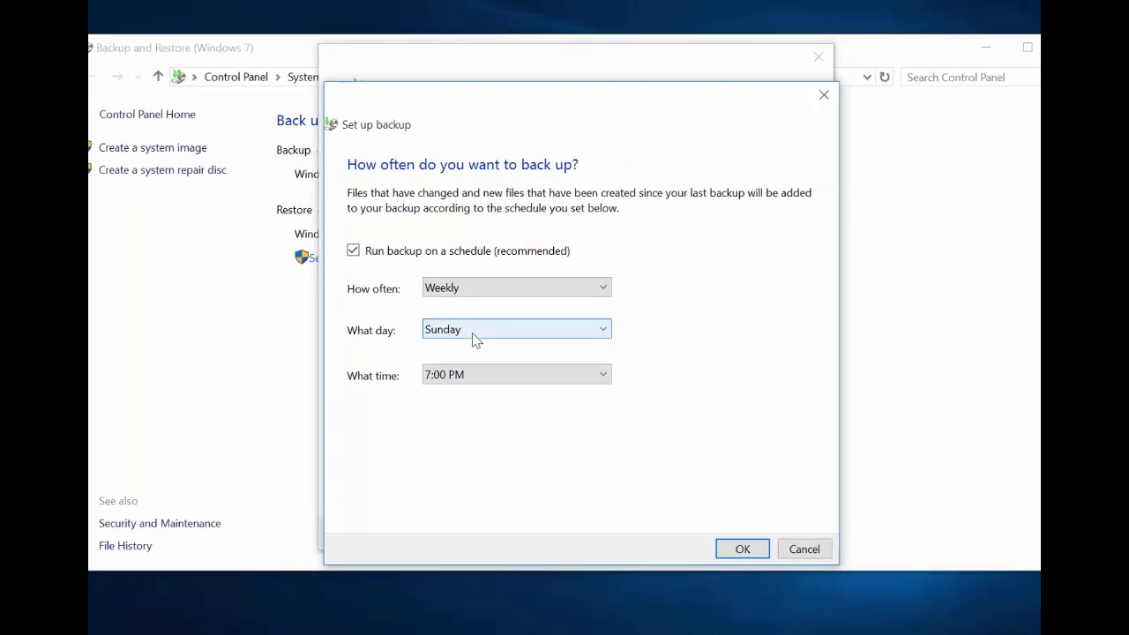
{"action": "left_click", "coordinate": [500, 374]}
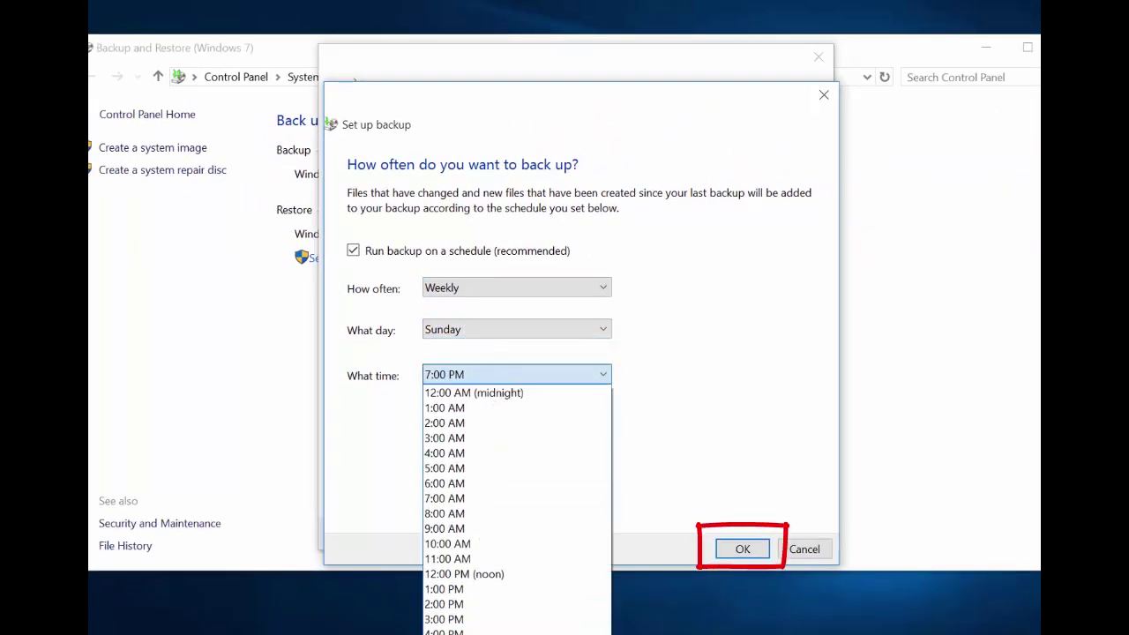
{"action": "left_click", "coordinate": [668, 592]}
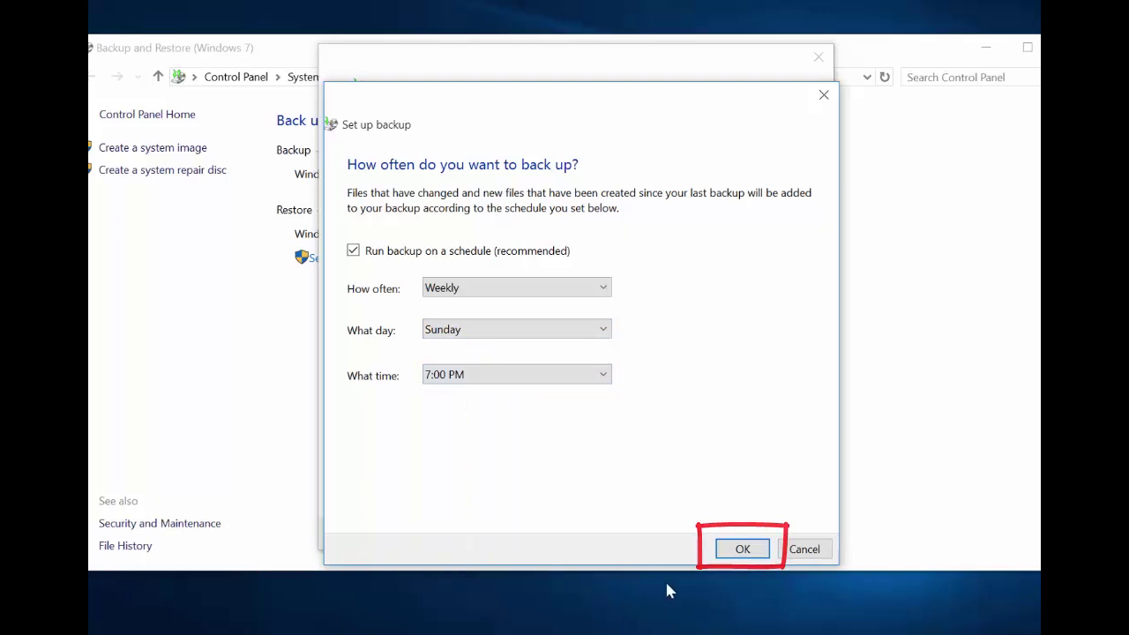
{"action": "left_click", "coordinate": [739, 551]}
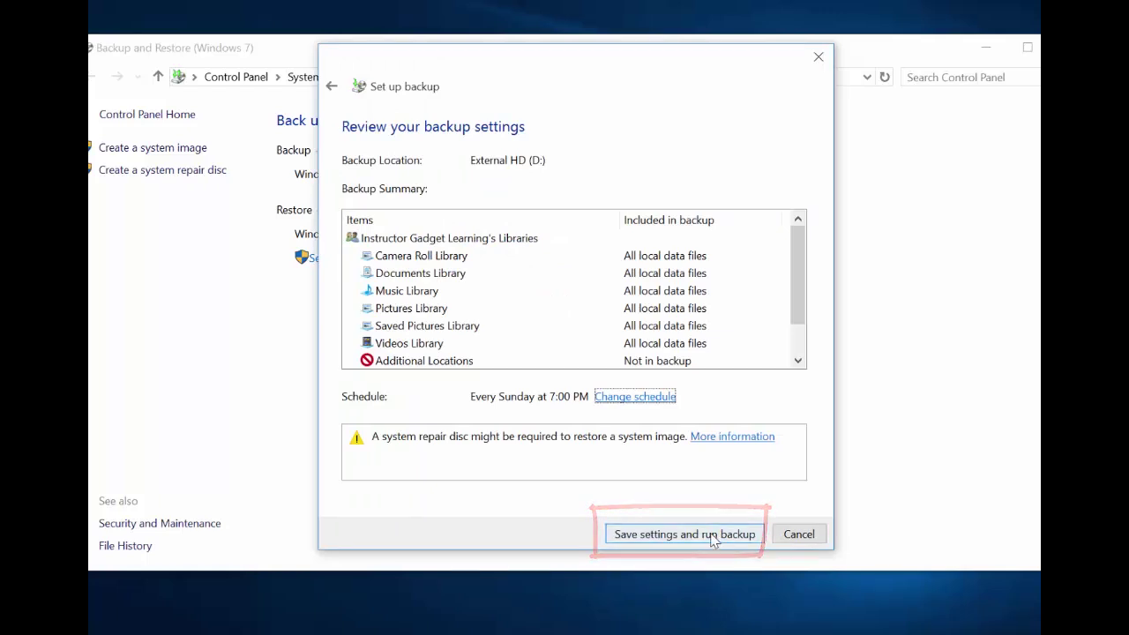
- Save the settings and run the first backup to External HD (D:)
{"action": "left_click", "coordinate": [712, 539]}
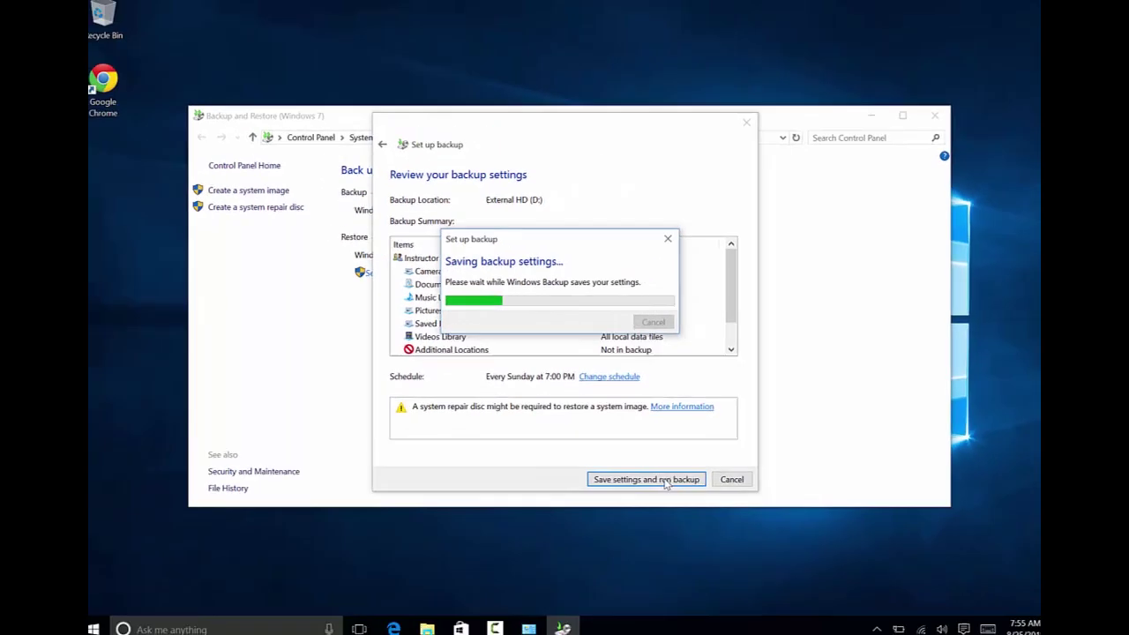